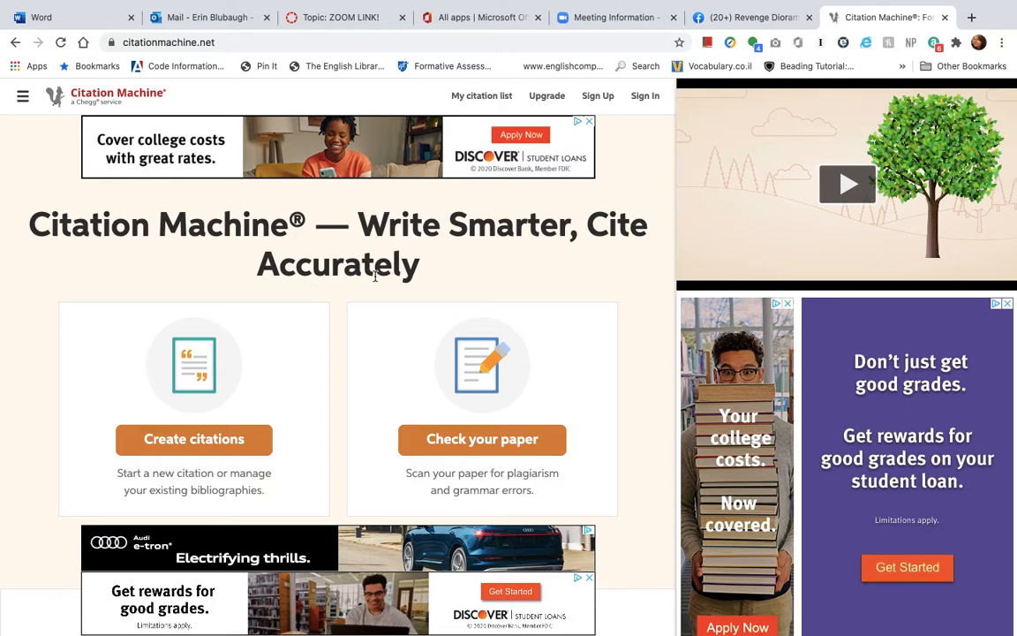
- Start creating a new citation on Citation Machine with Website as the source type
{"action": "scroll", "coordinate": [383, 282], "scroll_direction": "down", "scroll_amount": 2}
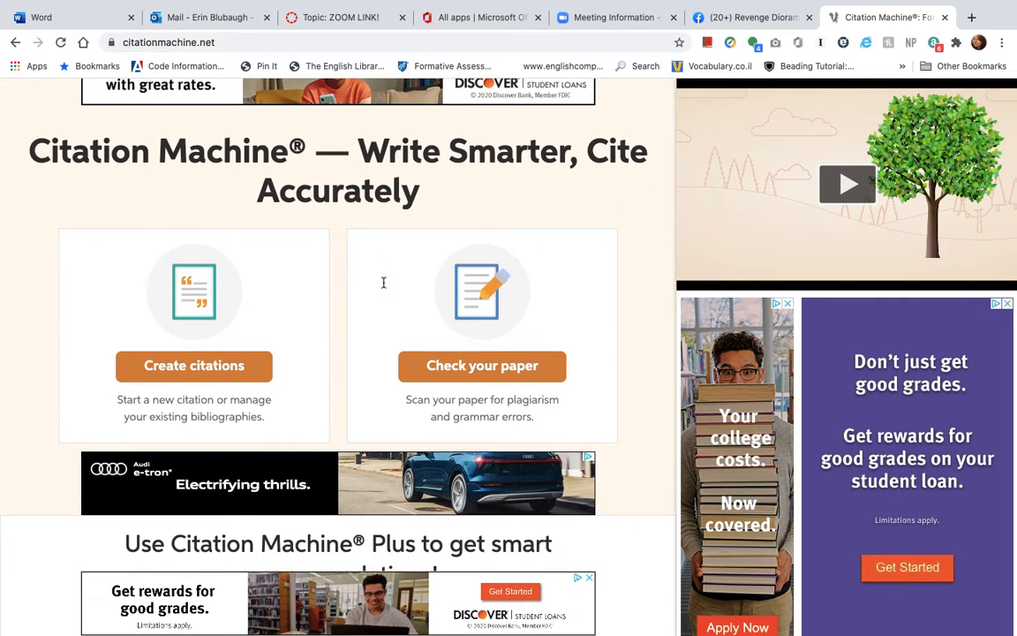
{"action": "scroll", "coordinate": [383, 282], "scroll_direction": "up", "scroll_amount": 1}
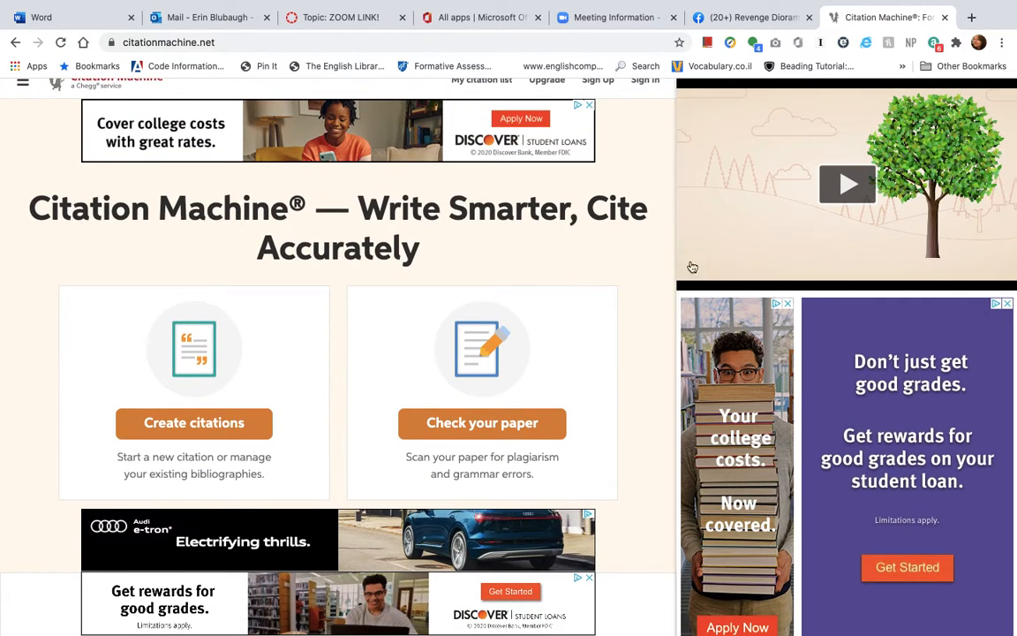
{"action": "scroll", "coordinate": [509, 268], "scroll_direction": "down", "scroll_amount": 3}
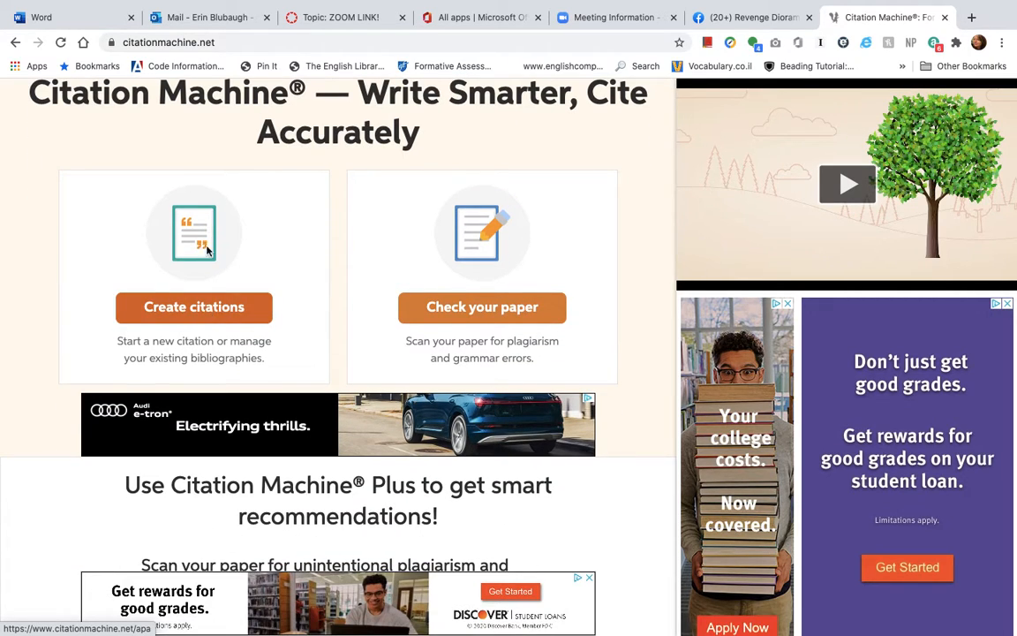
{"action": "left_click", "coordinate": [199, 309]}
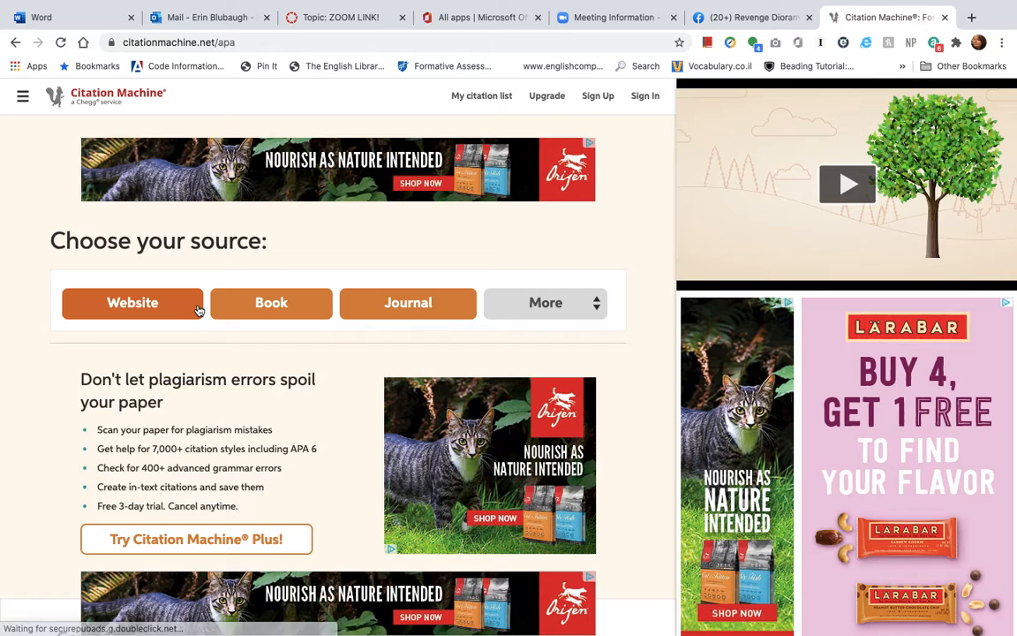
{"action": "left_click", "coordinate": [160, 304]}
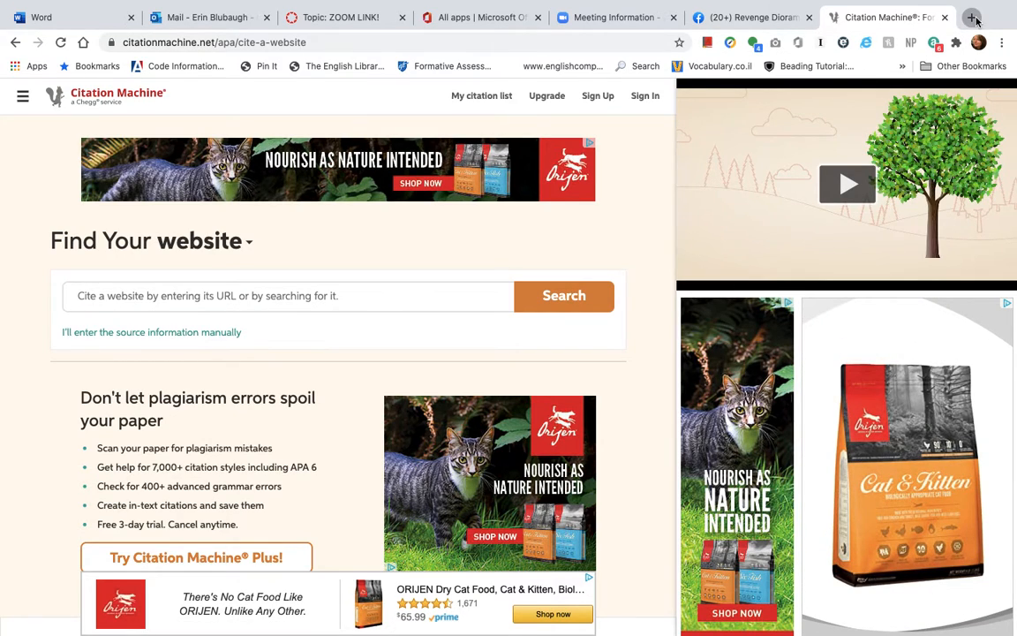
- Search Google for "video game addiction" in a new browser tab
{"action": "left_click", "coordinate": [972, 18]}
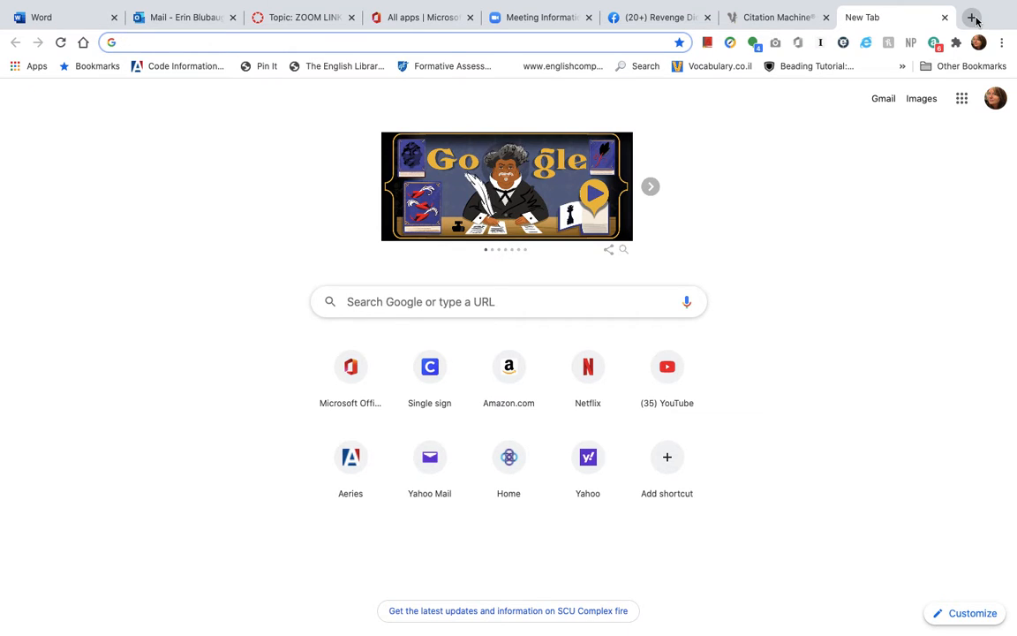
{"action": "type", "text": "video games addction"}
{"action": "key", "text": "BackSpace"}
{"action": "key", "text": "BackSpace"}
{"action": "key", "text": "BackSpace"}
{"action": "key", "text": "BackSpace"}
{"action": "key", "text": "BackSpace"}
{"action": "type", "text": "iction"}
{"action": "key", "text": "Return"}
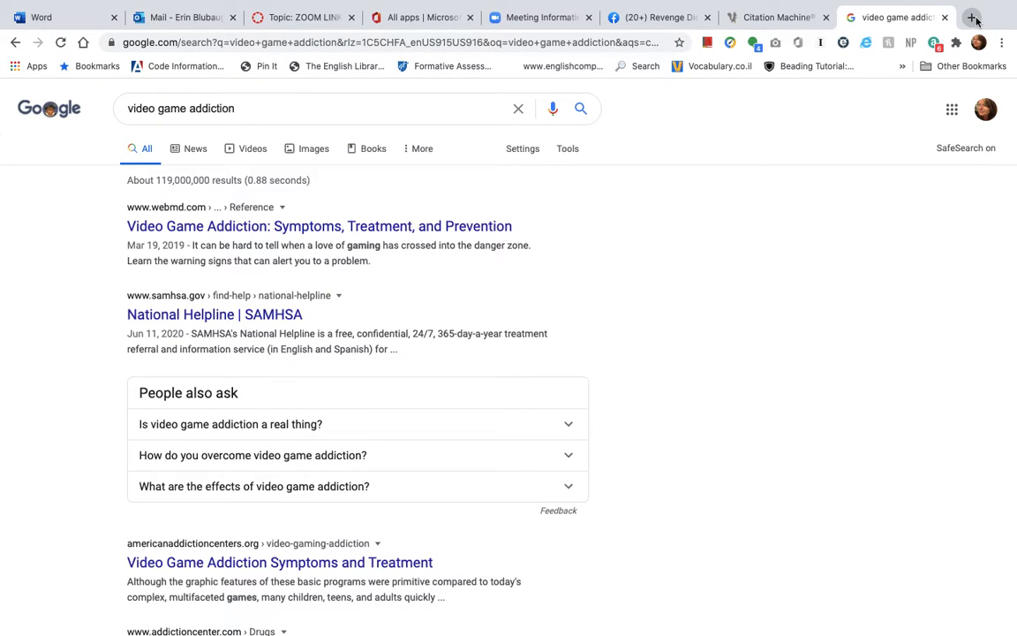
- Open the ScienceDaily result "Is video game addiction real?" and copy the article's web address
{"action": "scroll", "coordinate": [866, 329], "scroll_direction": "down", "scroll_amount": 8}
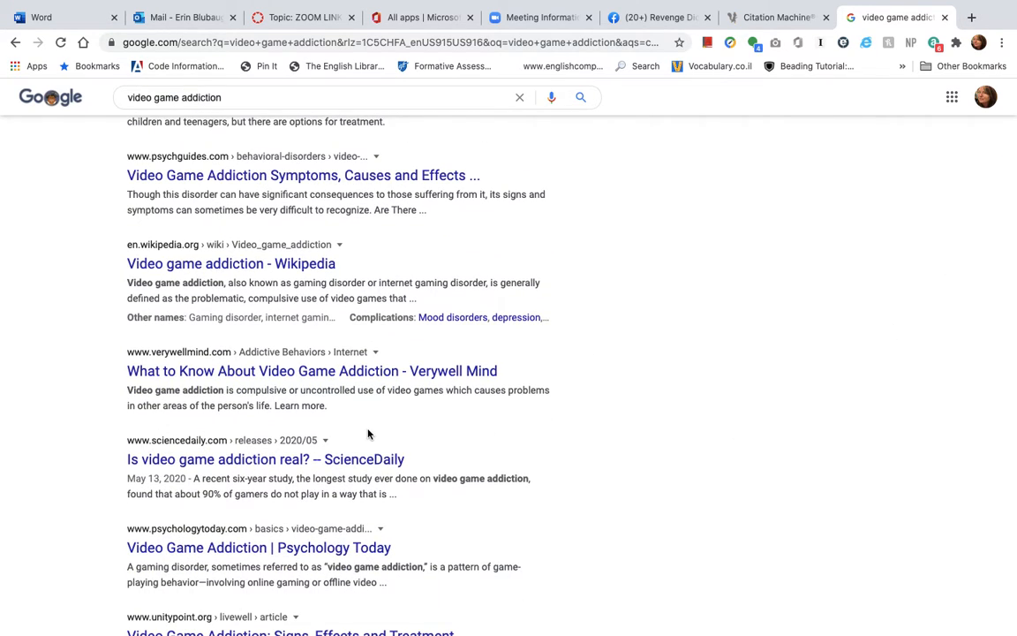
{"action": "left_click", "coordinate": [300, 458]}
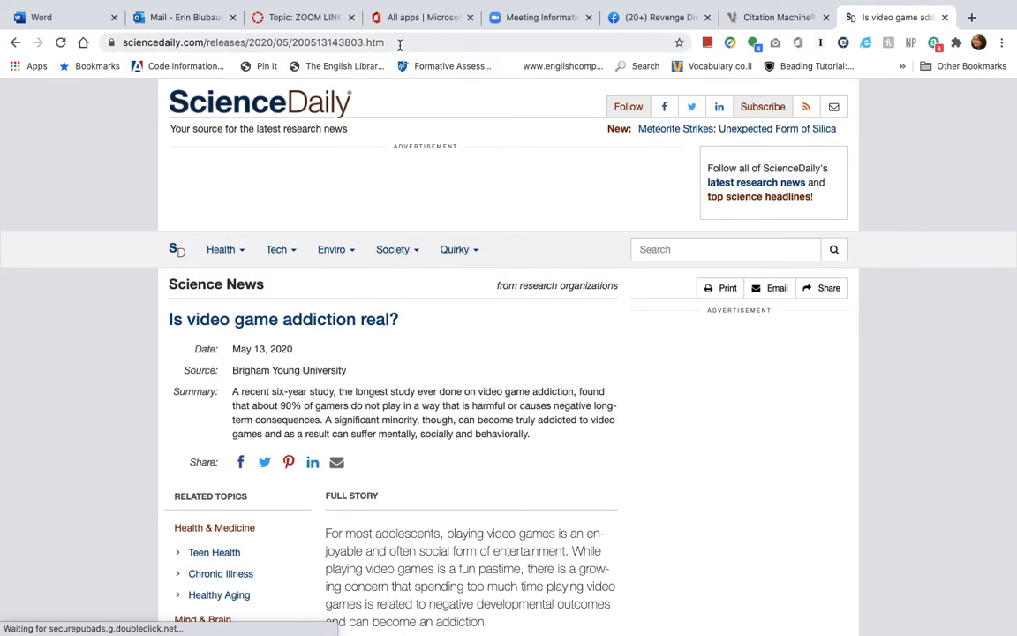
{"action": "left_click_drag", "start_coordinate": [398, 42], "coordinate": [120, 43]}
{"action": "key", "text": "super+c"}
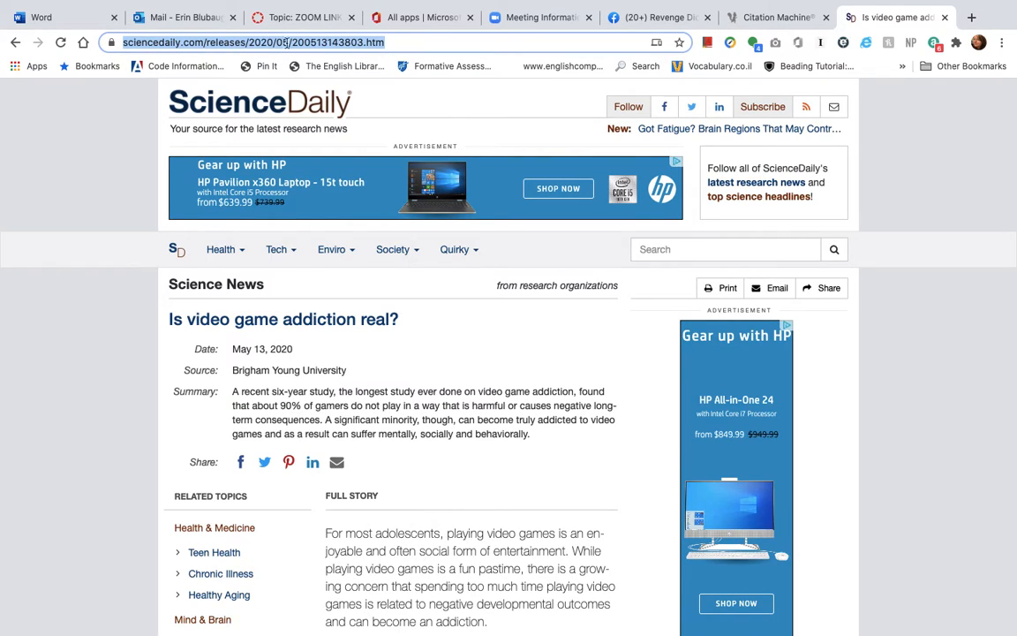
- Look up the copied ScienceDaily address in Citation Machine's website search and cite the matching article
{"action": "left_click", "coordinate": [746, 19]}
{"action": "left_click", "coordinate": [186, 299]}
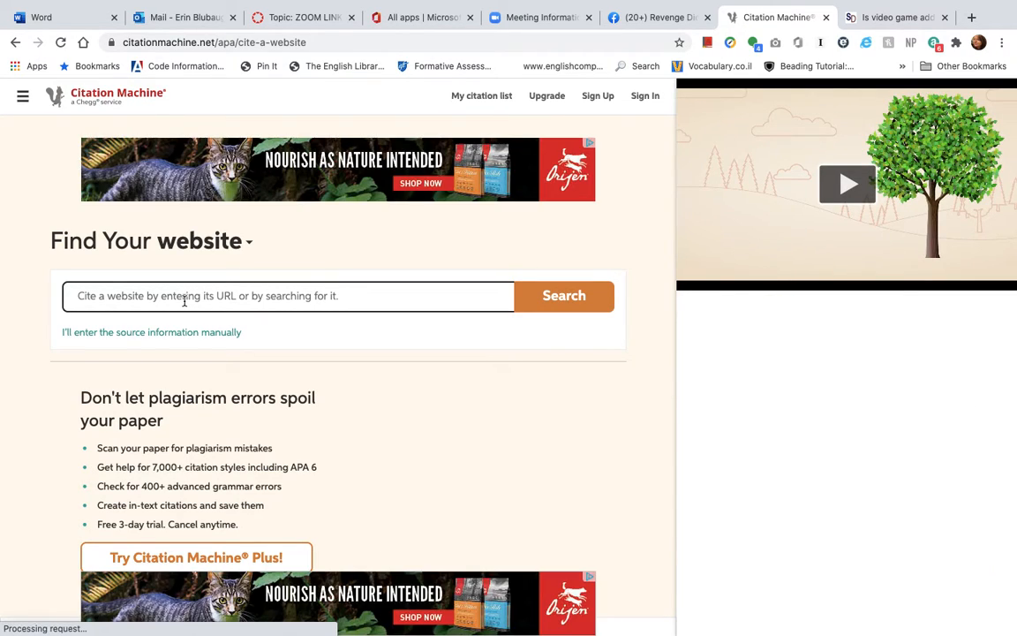
{"action": "key", "text": "super+v"}
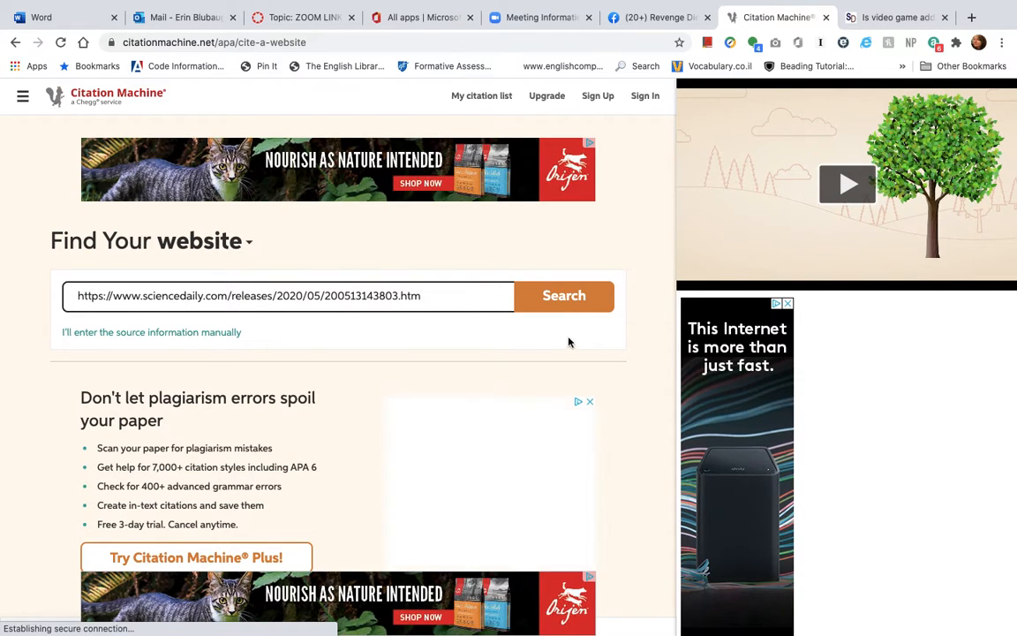
{"action": "left_click", "coordinate": [560, 299]}
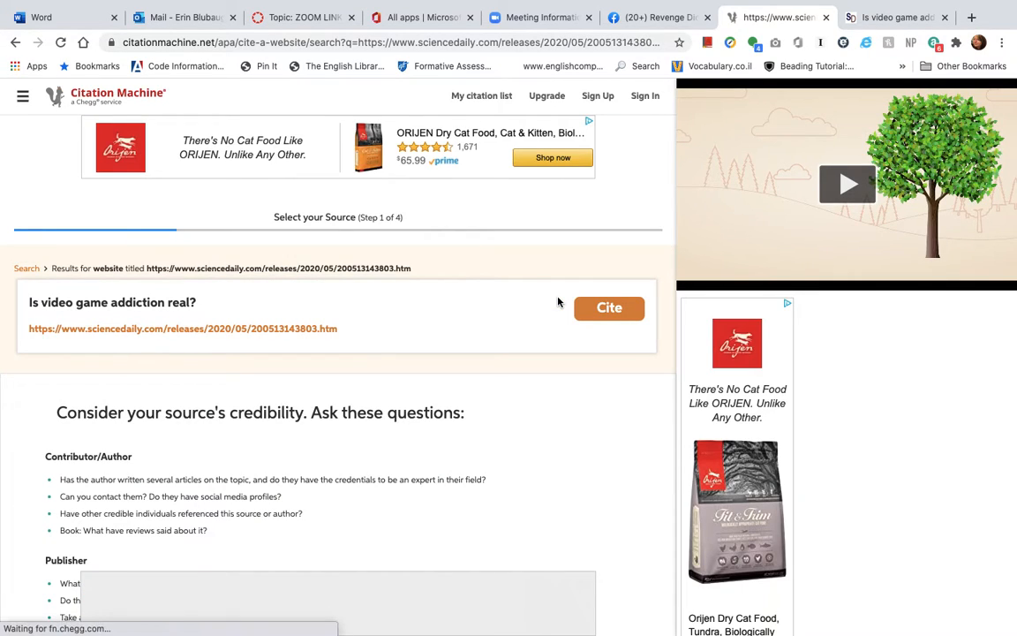
{"action": "left_click", "coordinate": [619, 314]}
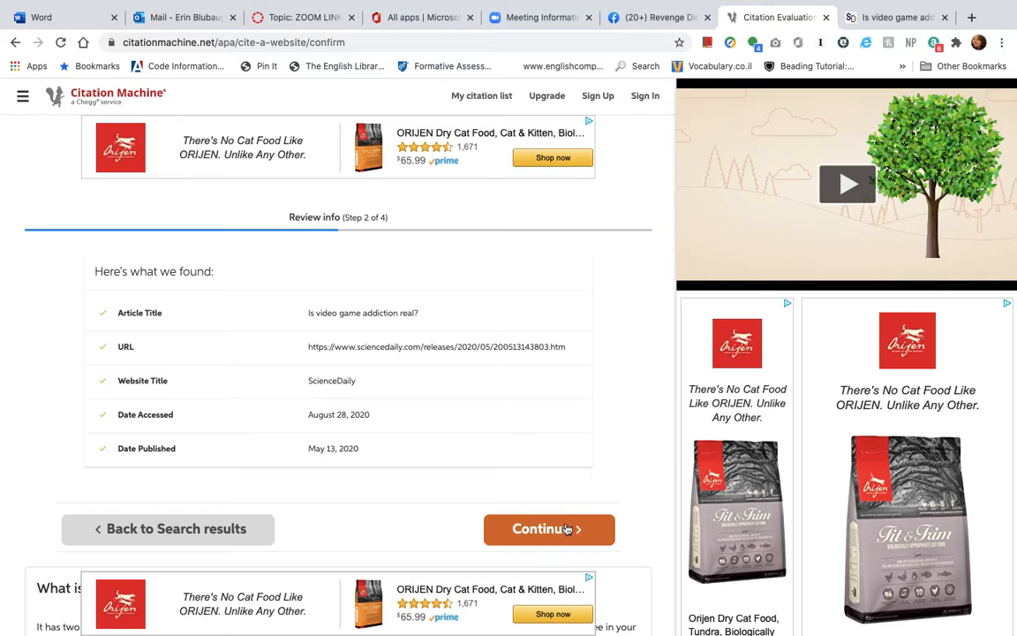
- Accept the found source information and complete the citation, choosing the free sponsored message option to continue
{"action": "left_click", "coordinate": [534, 528]}
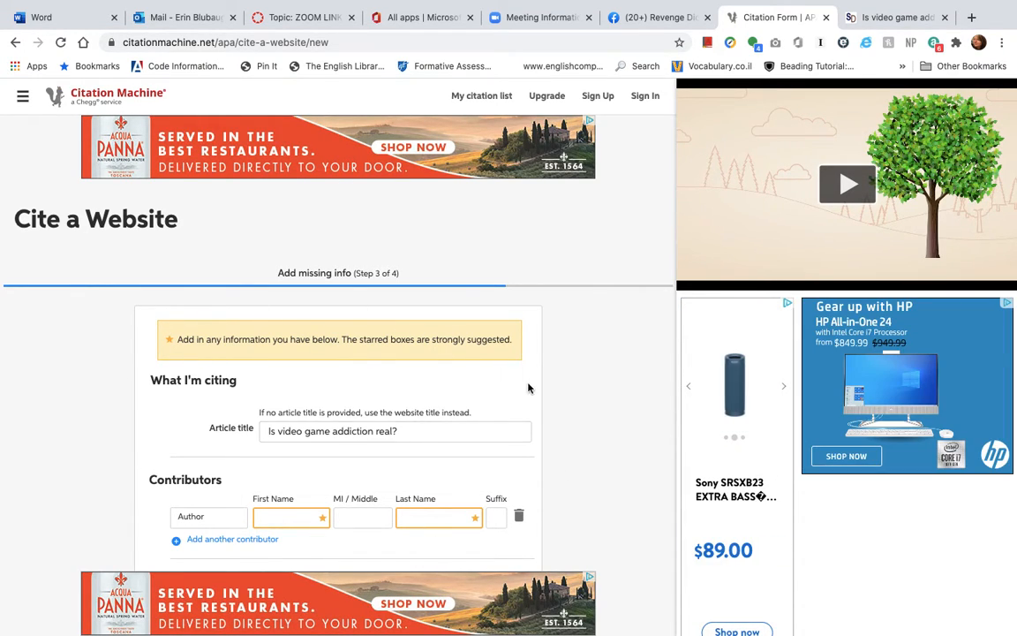
{"action": "scroll", "coordinate": [584, 382], "scroll_direction": "down", "scroll_amount": 2}
{"action": "scroll", "coordinate": [584, 382], "scroll_direction": "down", "scroll_amount": 5}
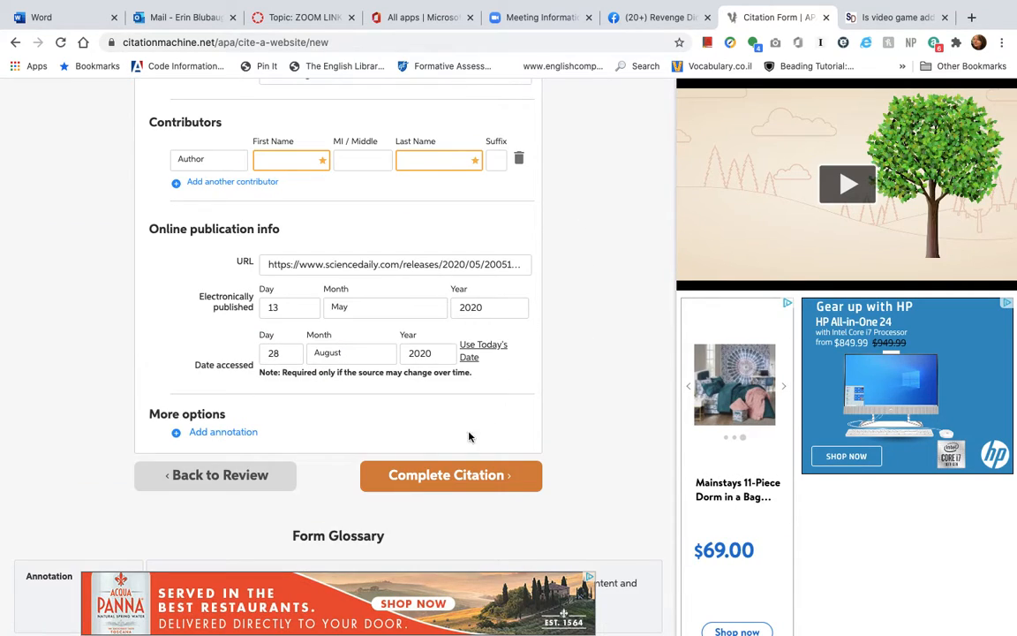
{"action": "left_click", "coordinate": [450, 476]}
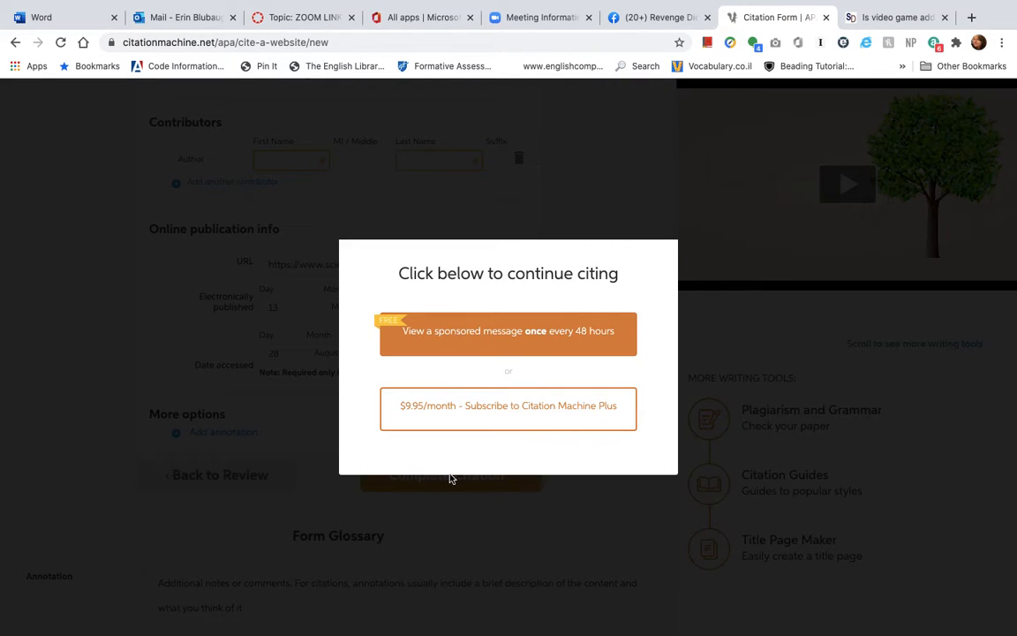
{"action": "left_click", "coordinate": [528, 343]}
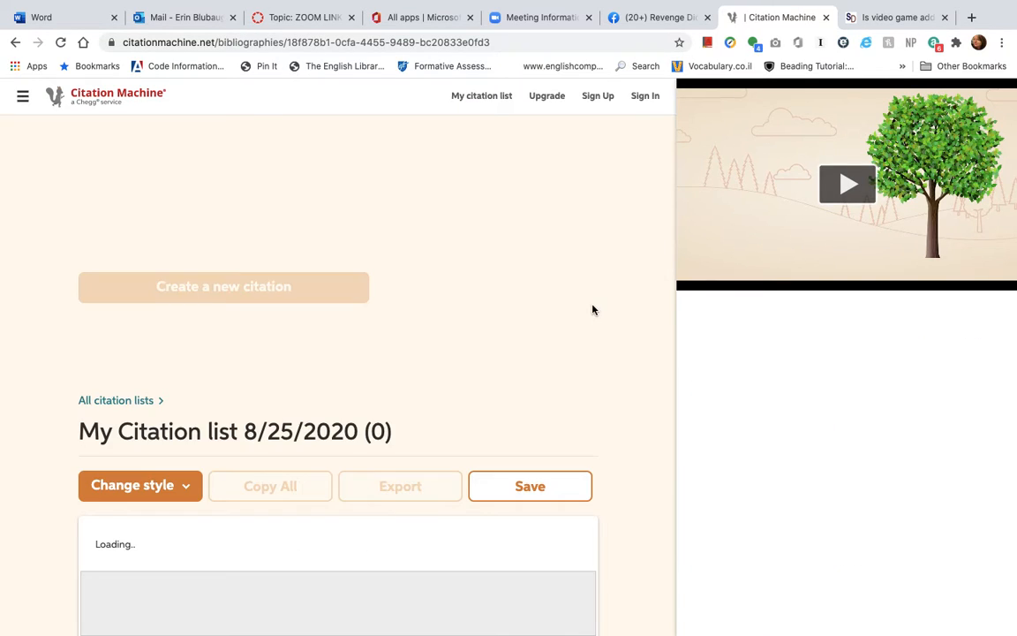
- Copy the full works-cited entry for "Is Video Game Addiction Real?" from the citation list
{"action": "scroll", "coordinate": [593, 310], "scroll_direction": "down", "scroll_amount": 1}
{"action": "scroll", "coordinate": [592, 310], "scroll_direction": "down", "scroll_amount": 5}
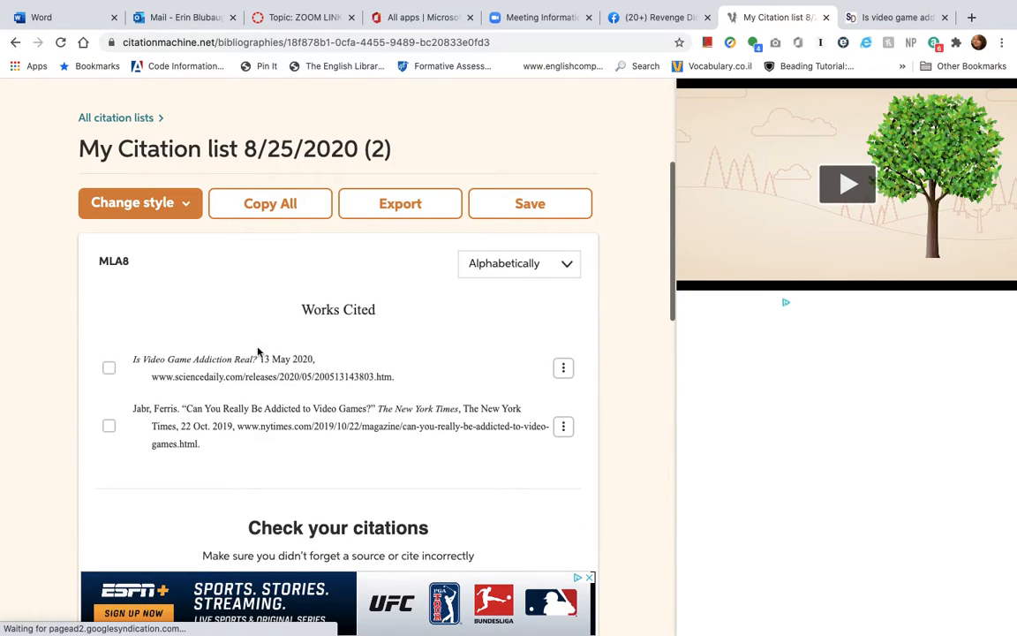
{"action": "mouse_move", "coordinate": [245, 432]}
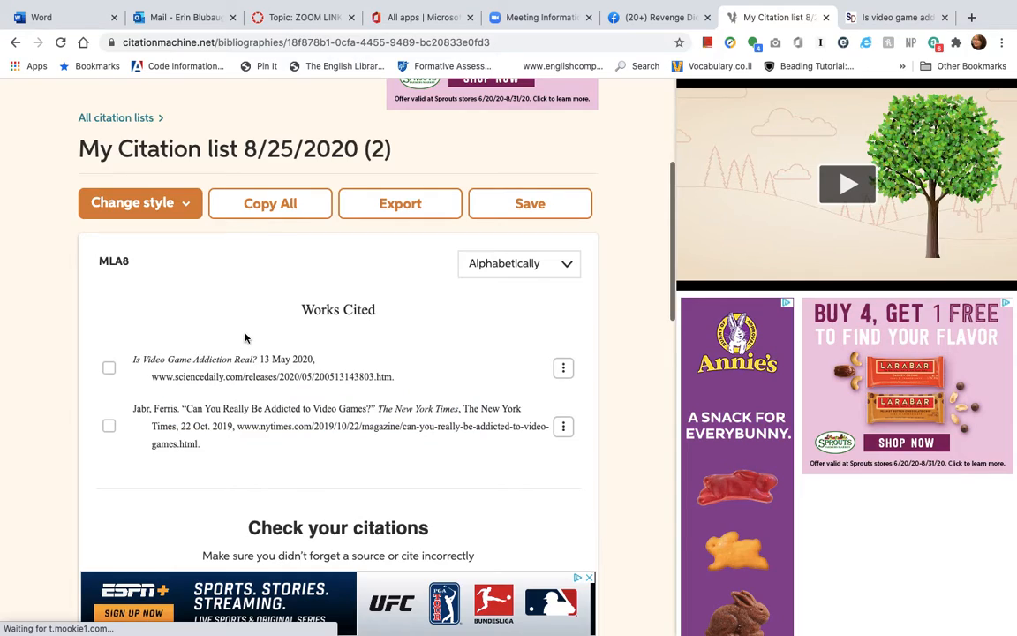
{"action": "mouse_move", "coordinate": [243, 362]}
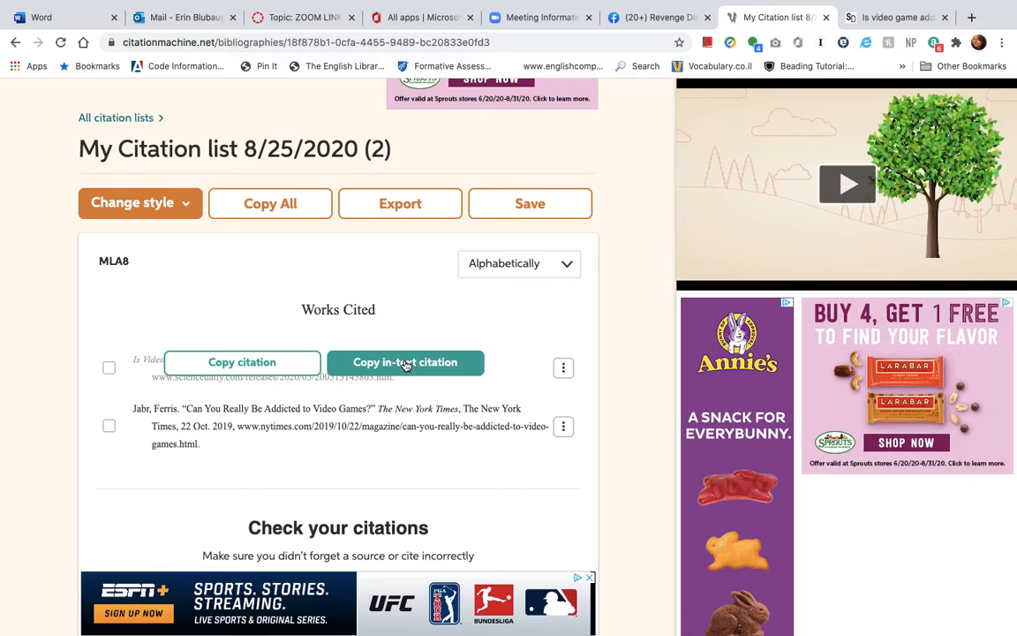
{"action": "left_click", "coordinate": [269, 363]}
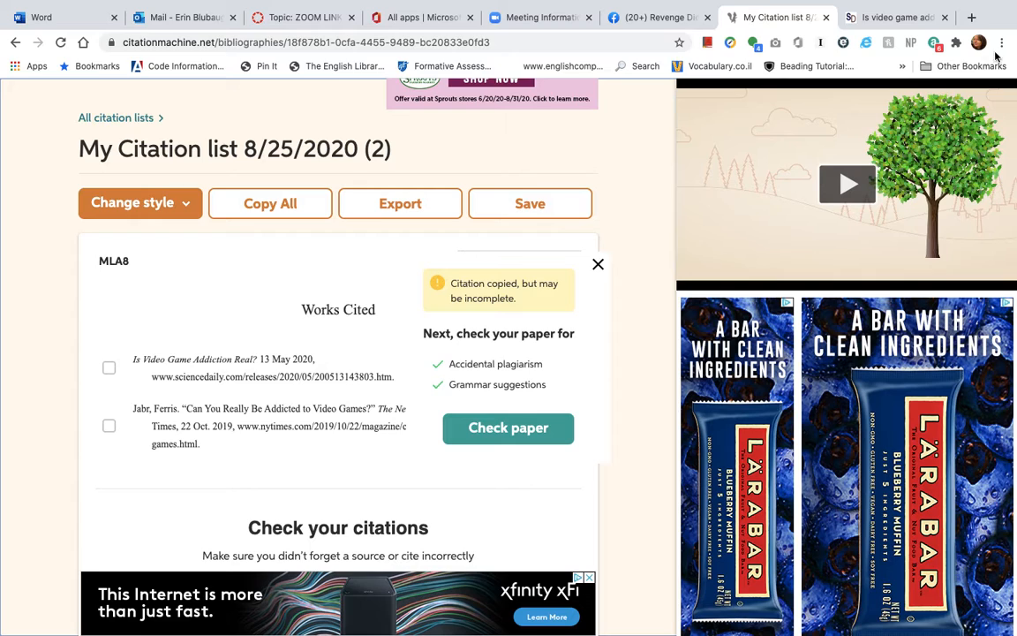
- Switch to Microsoft Word, create a blank document and paste the copied citation into it
{"action": "mouse_move", "coordinate": [697, 620]}
{"action": "left_click", "coordinate": [632, 614]}
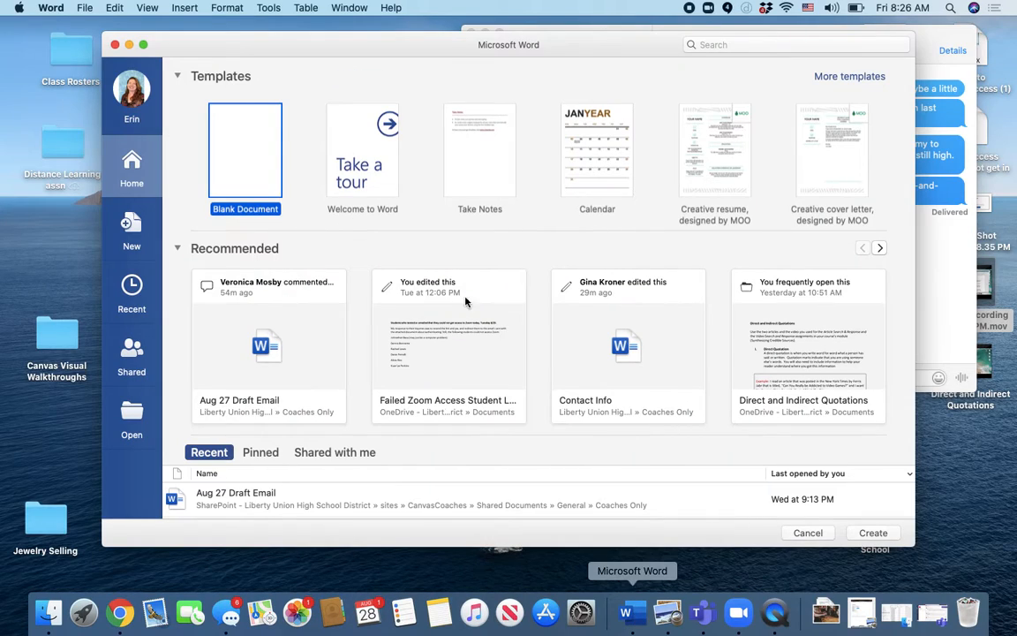
{"action": "double_click", "coordinate": [243, 158]}
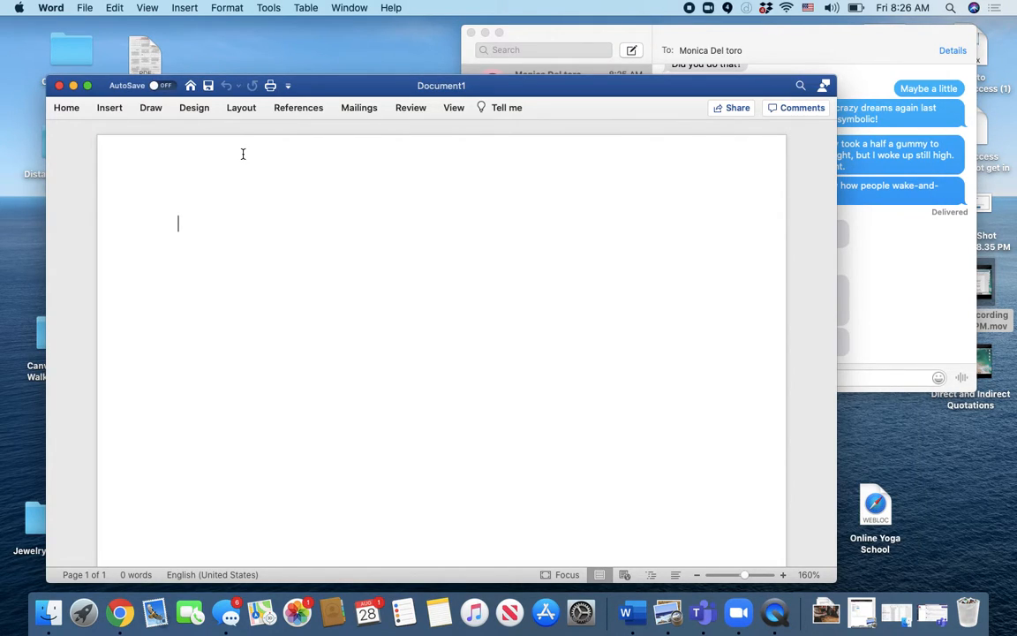
{"action": "type", "text": "Is Video Game Addiction Real? 13 May 2020, www.sciencedaily.com/releases/2020/05/200513143803.htm."}
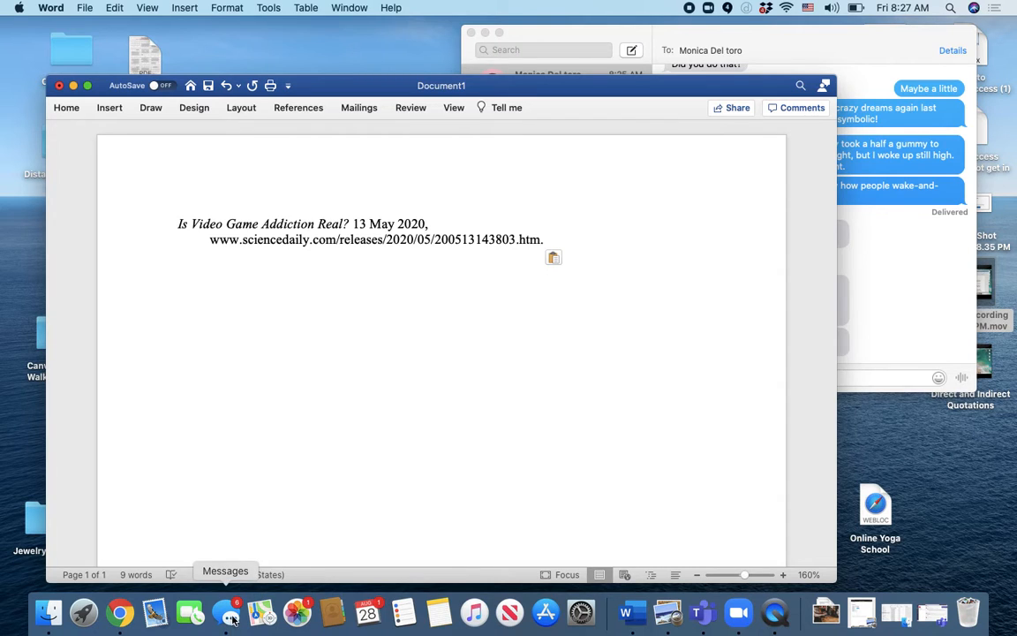
- Return to the ScienceDaily article in Chrome and copy the MLA citation from its Cite This Page section
{"action": "left_click", "coordinate": [124, 617]}
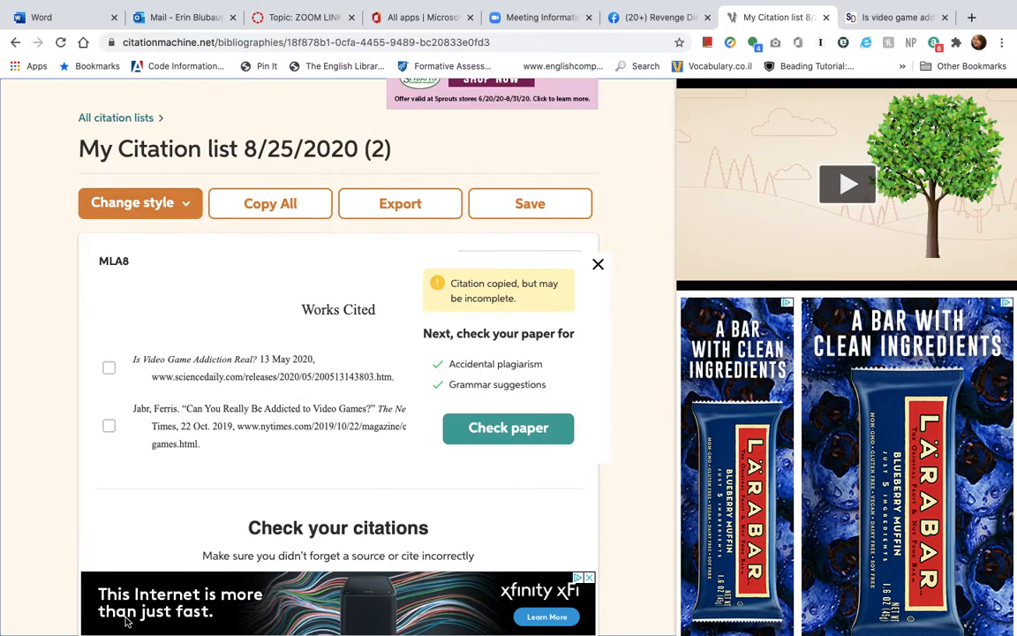
{"action": "left_click", "coordinate": [880, 21]}
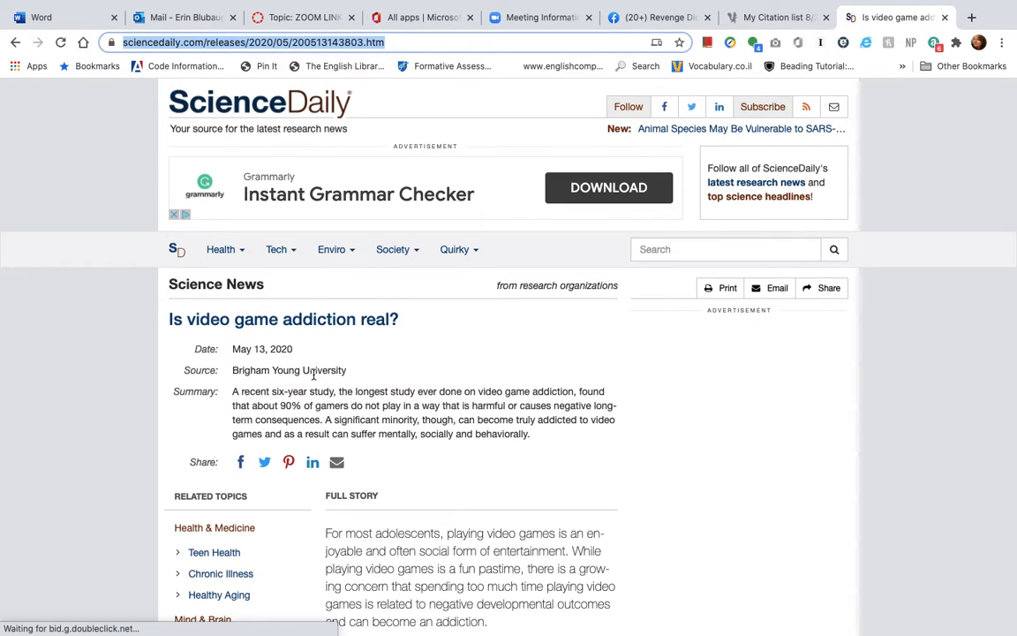
{"action": "scroll", "coordinate": [424, 368], "scroll_direction": "down", "scroll_amount": 2}
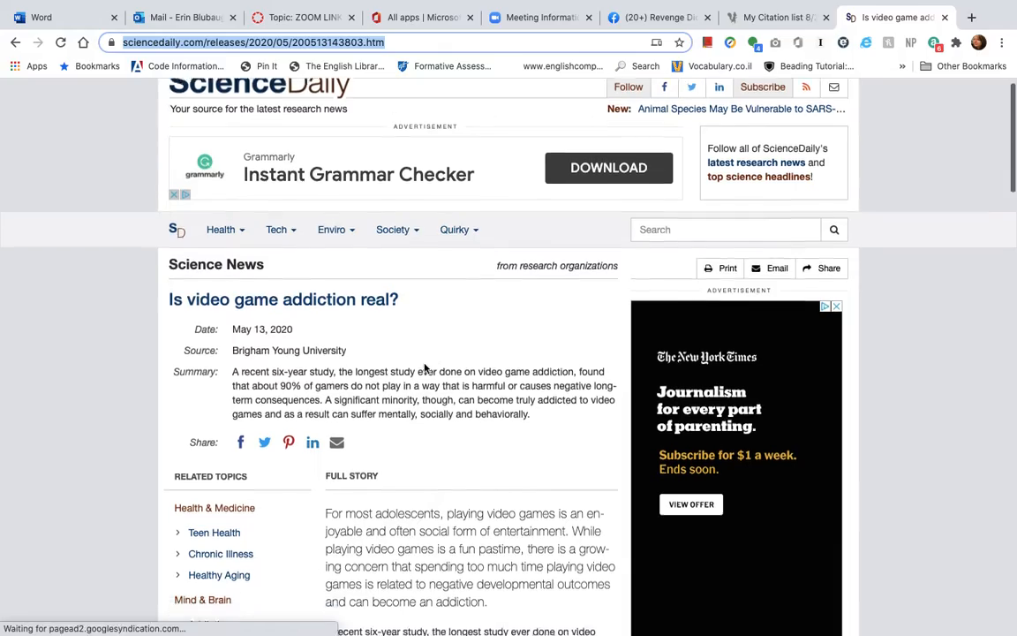
{"action": "scroll", "coordinate": [424, 368], "scroll_direction": "down", "scroll_amount": 2}
{"action": "scroll", "coordinate": [425, 366], "scroll_direction": "down", "scroll_amount": 10}
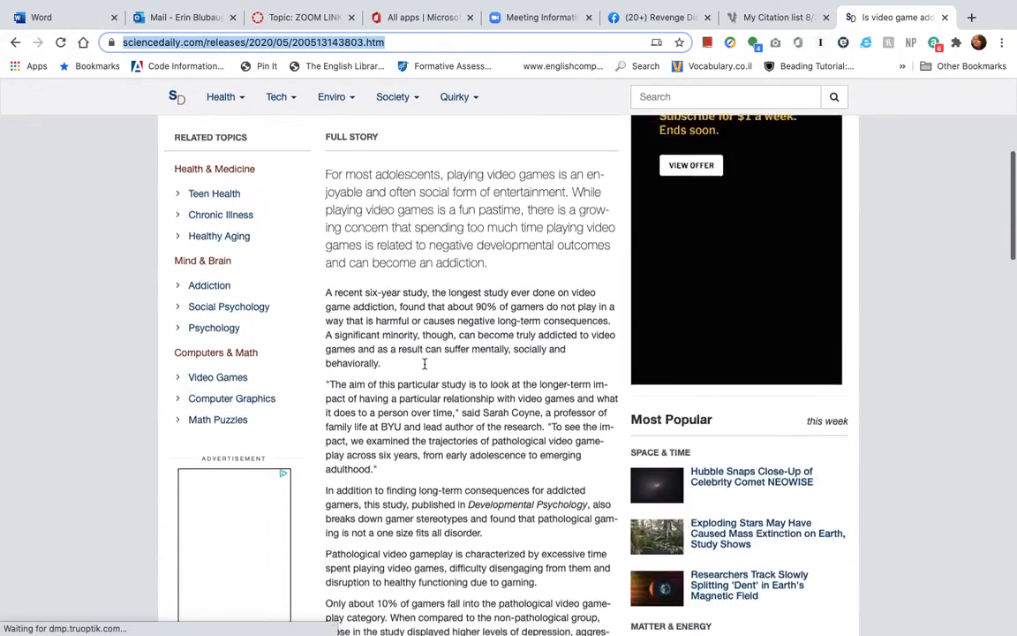
{"action": "scroll", "coordinate": [425, 368], "scroll_direction": "down", "scroll_amount": 15}
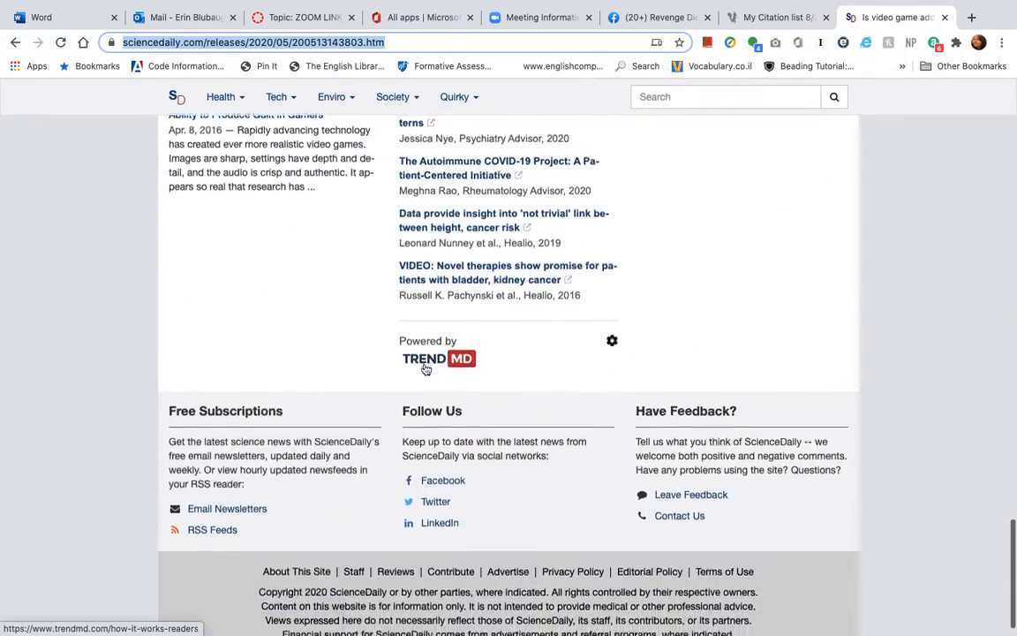
{"action": "scroll", "coordinate": [425, 369], "scroll_direction": "up", "scroll_amount": 3}
{"action": "scroll", "coordinate": [424, 368], "scroll_direction": "up", "scroll_amount": 12}
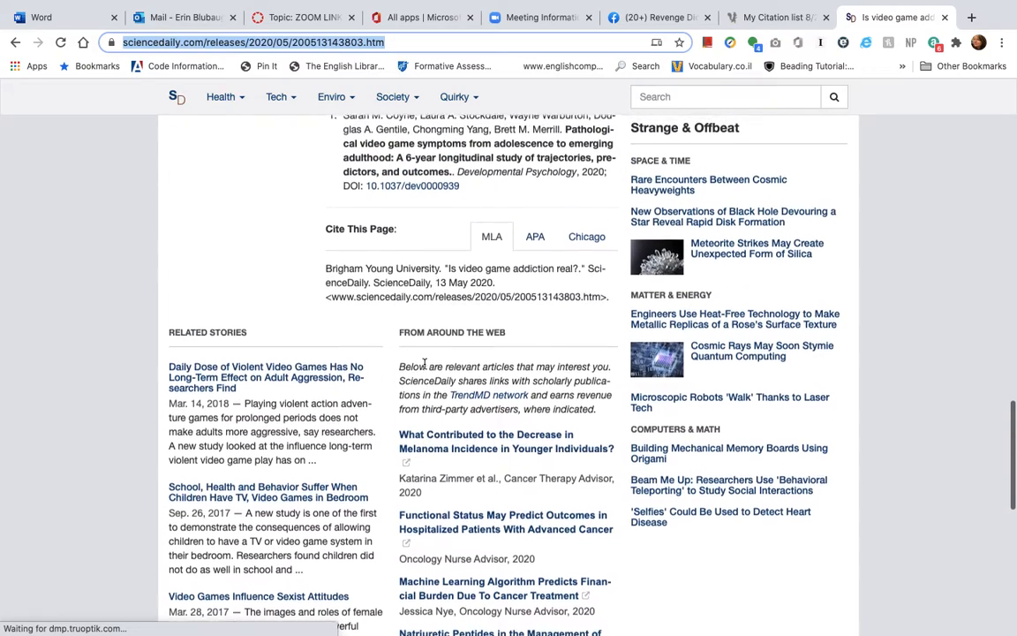
{"action": "scroll", "coordinate": [424, 364], "scroll_direction": "up", "scroll_amount": 2}
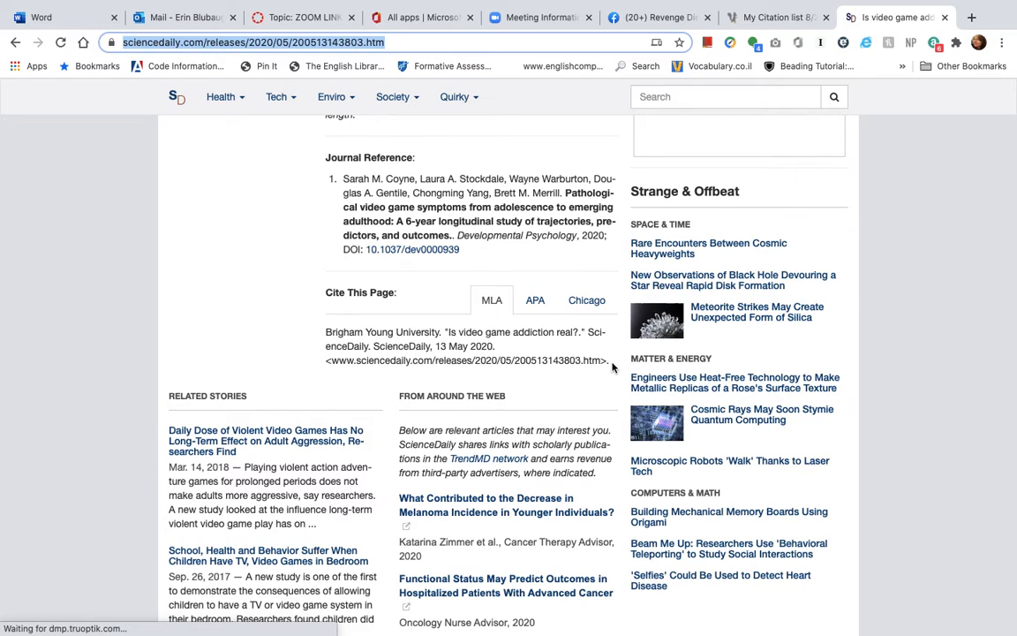
{"action": "left_click_drag", "start_coordinate": [609, 360], "coordinate": [317, 336]}
{"action": "key", "text": "super+c"}
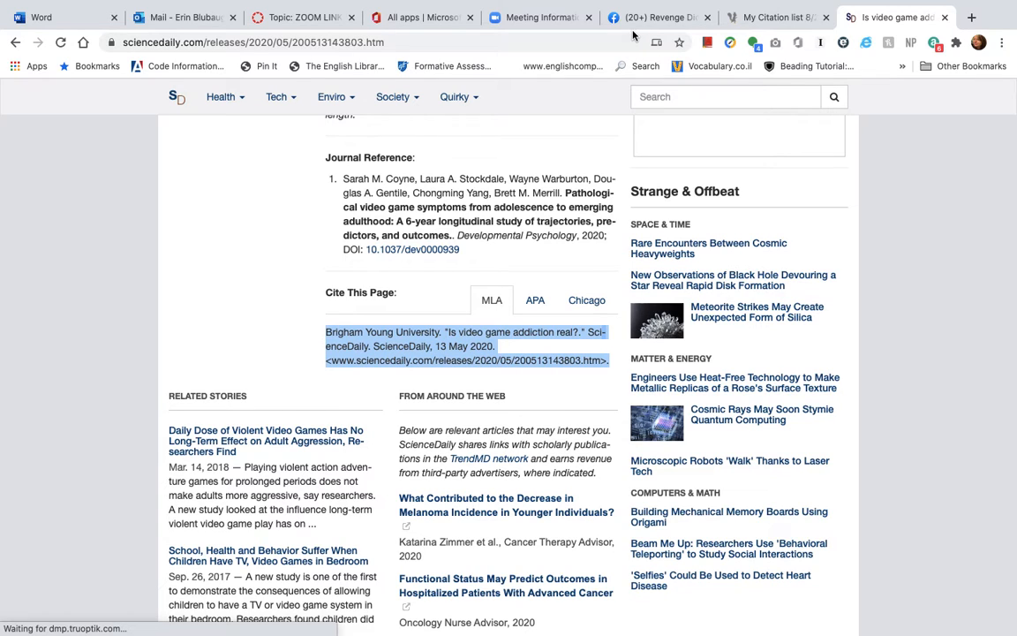
- Switch to Microsoft Word, paste the ScienceDaily citation below the existing entry, and delete the earlier Citation Machine entry
{"action": "mouse_move", "coordinate": [726, 632]}
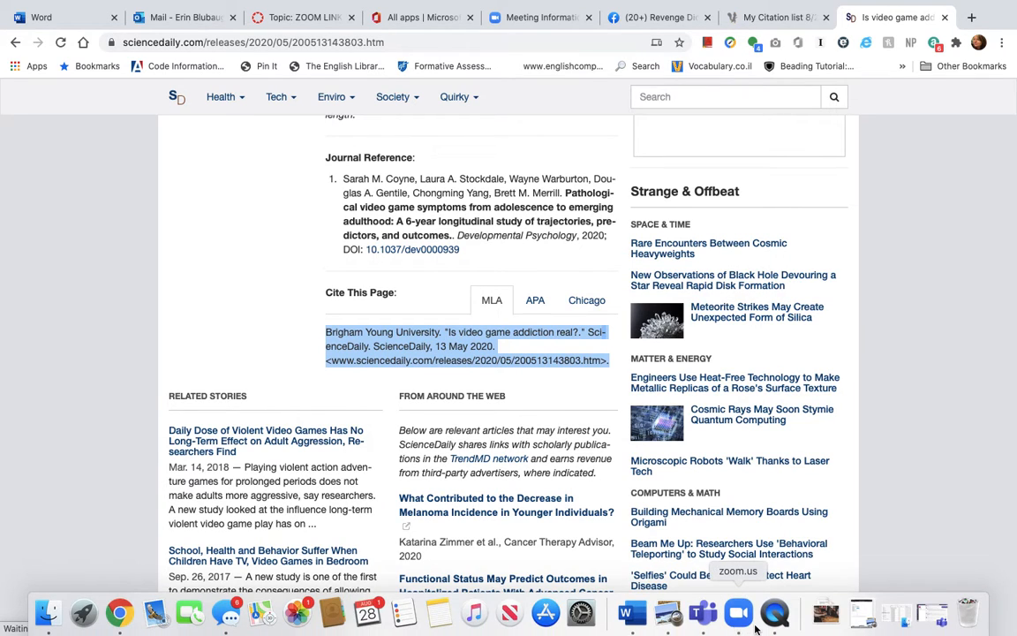
{"action": "left_click", "coordinate": [632, 613]}
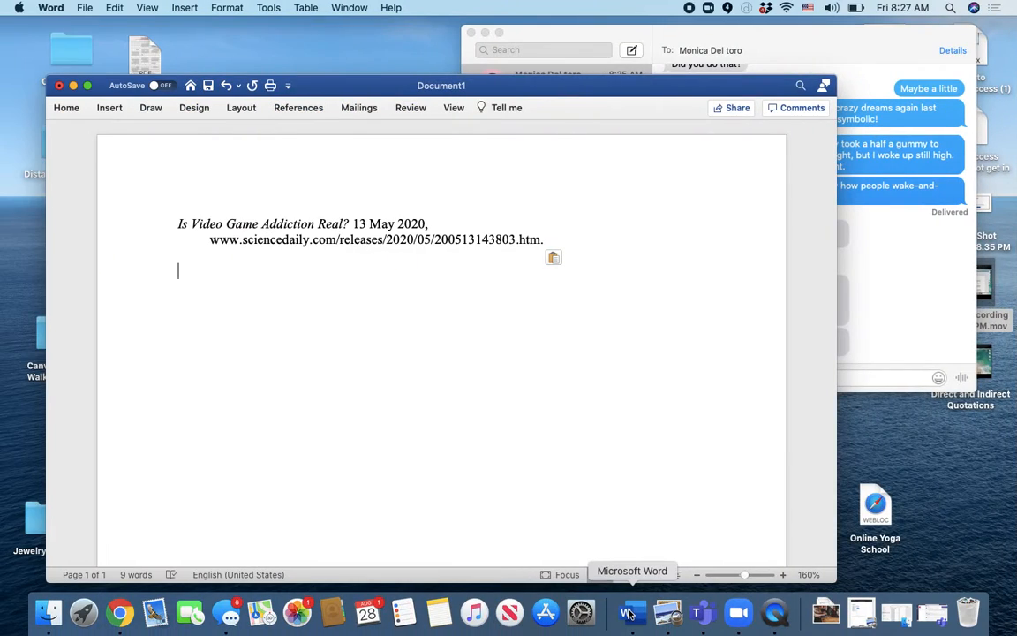
{"action": "key", "text": "super+v"}
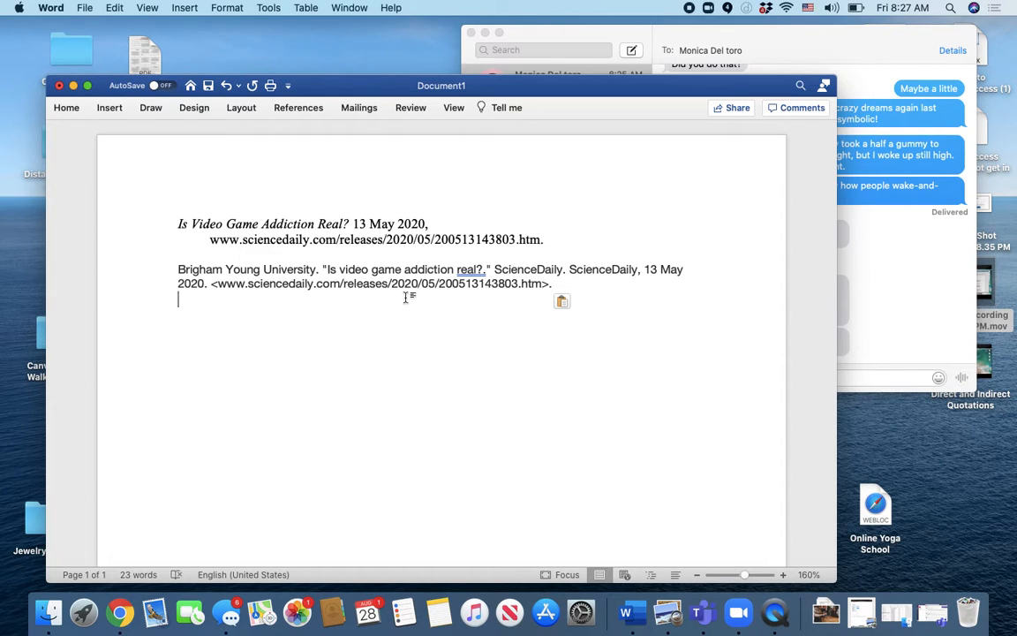
{"action": "left_click_drag", "start_coordinate": [557, 238], "coordinate": [128, 222]}
{"action": "key", "text": "BackSpace"}
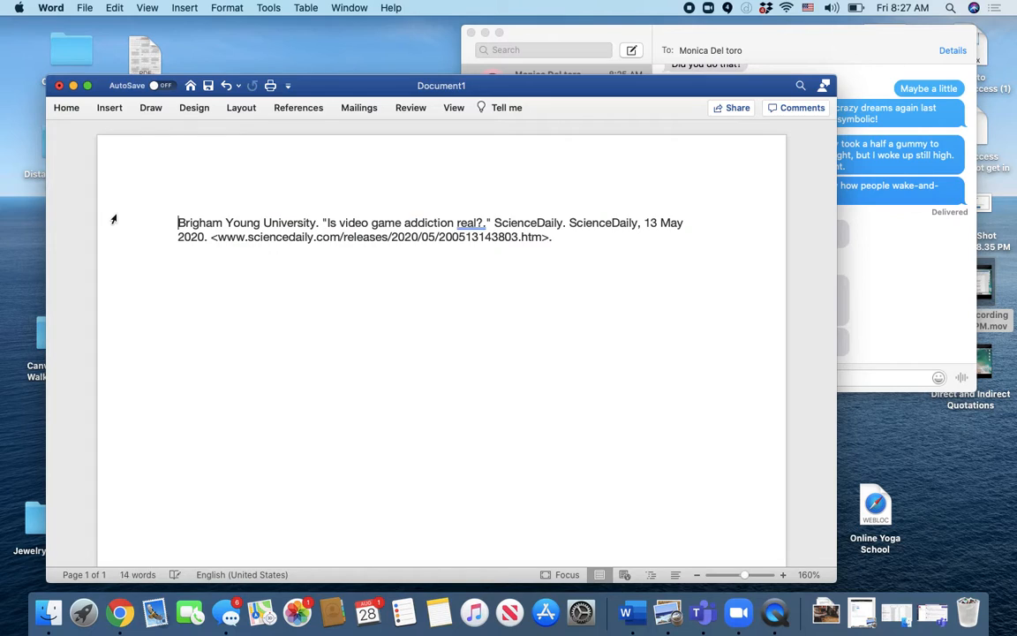
- Apply a 0.5" hanging indent to the whole Brigham Young University citation through its paragraph settings
{"action": "left_click_drag", "start_coordinate": [600, 245], "coordinate": [146, 202]}
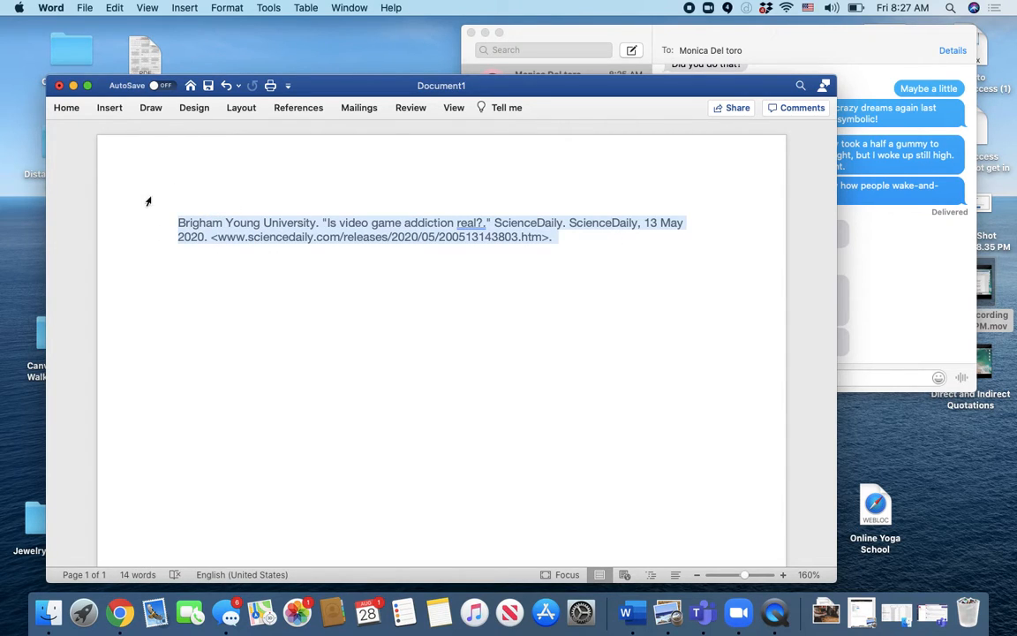
{"action": "right_click", "coordinate": [289, 228]}
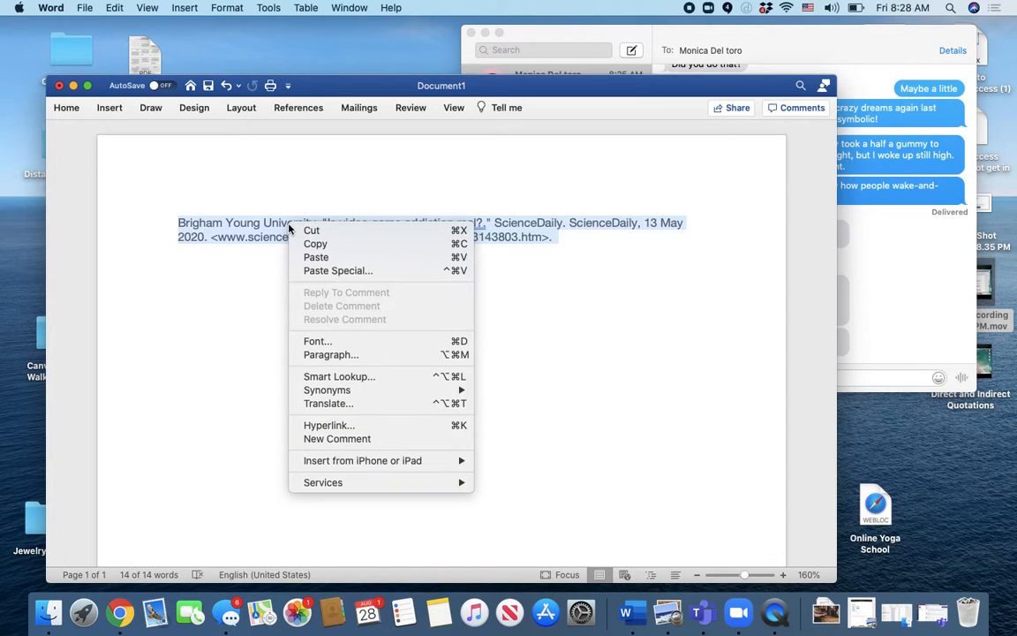
{"action": "left_click", "coordinate": [326, 354]}
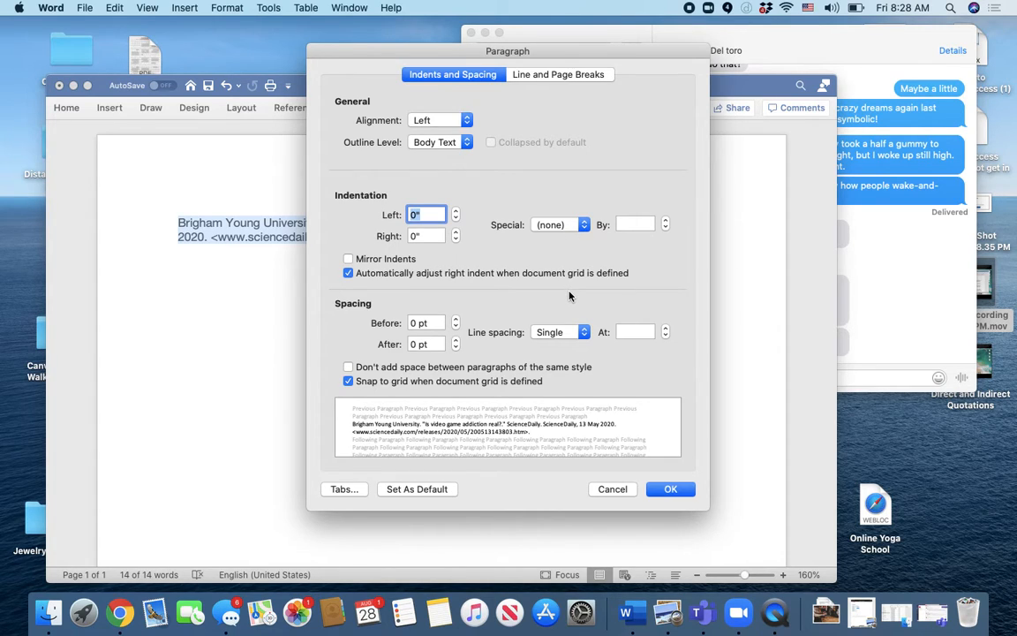
{"action": "left_click", "coordinate": [586, 229]}
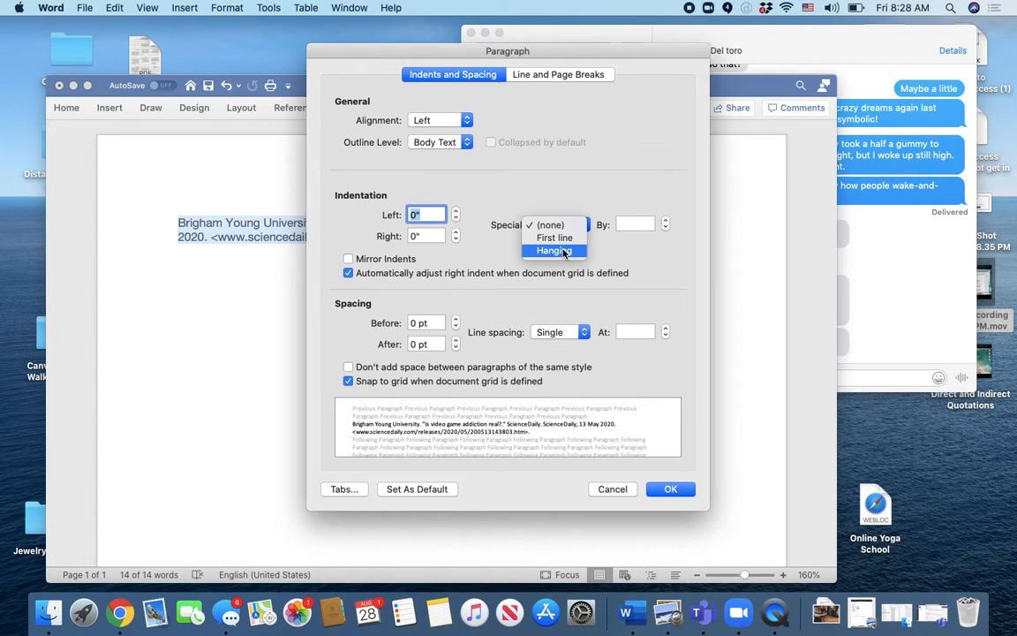
{"action": "left_click", "coordinate": [564, 252]}
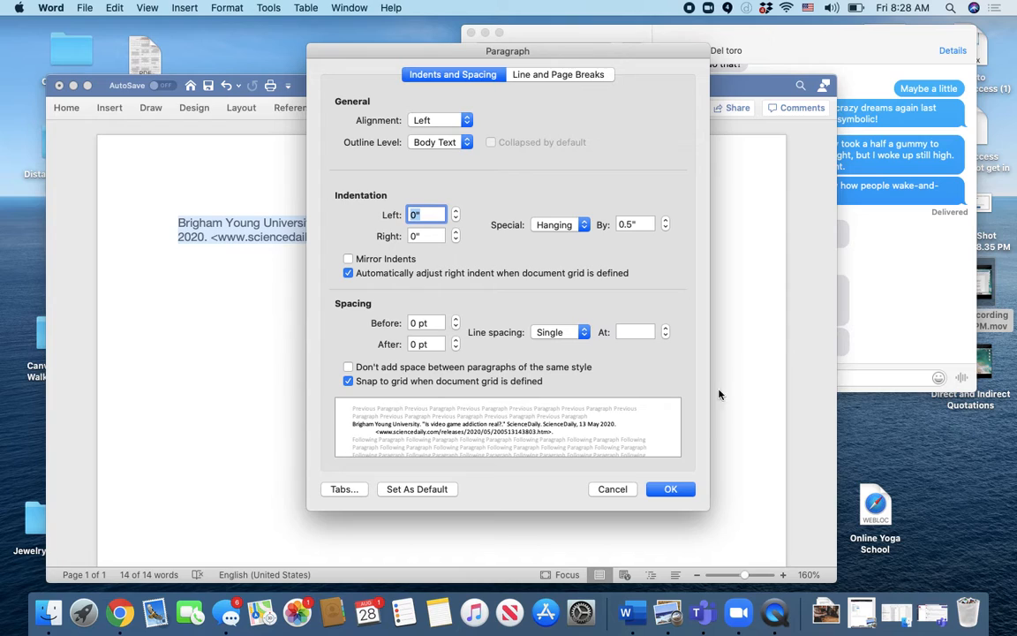
{"action": "left_click", "coordinate": [676, 488]}
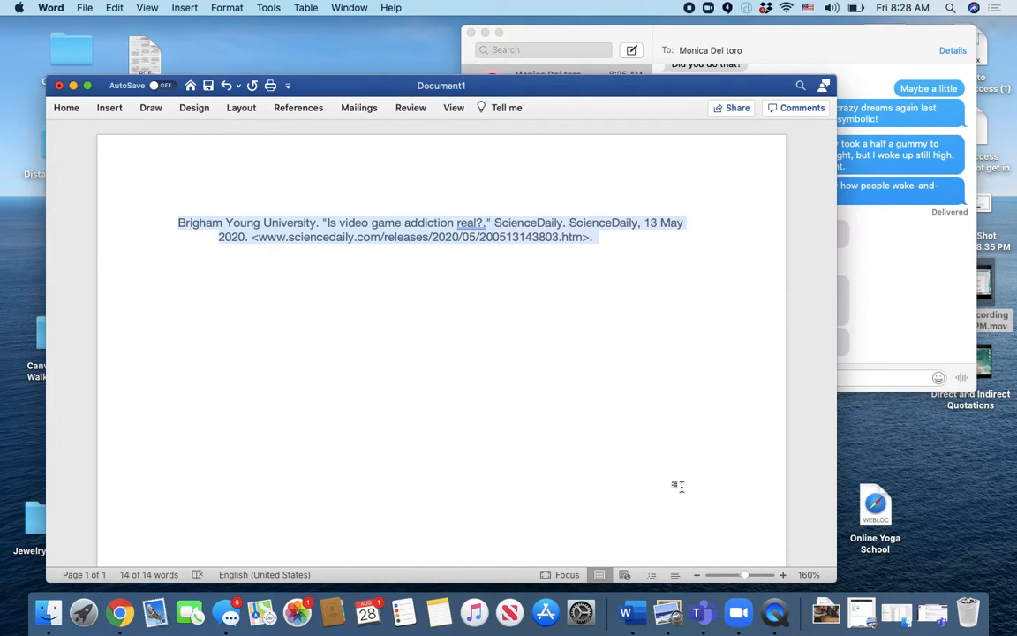
{"action": "left_click", "coordinate": [678, 486]}
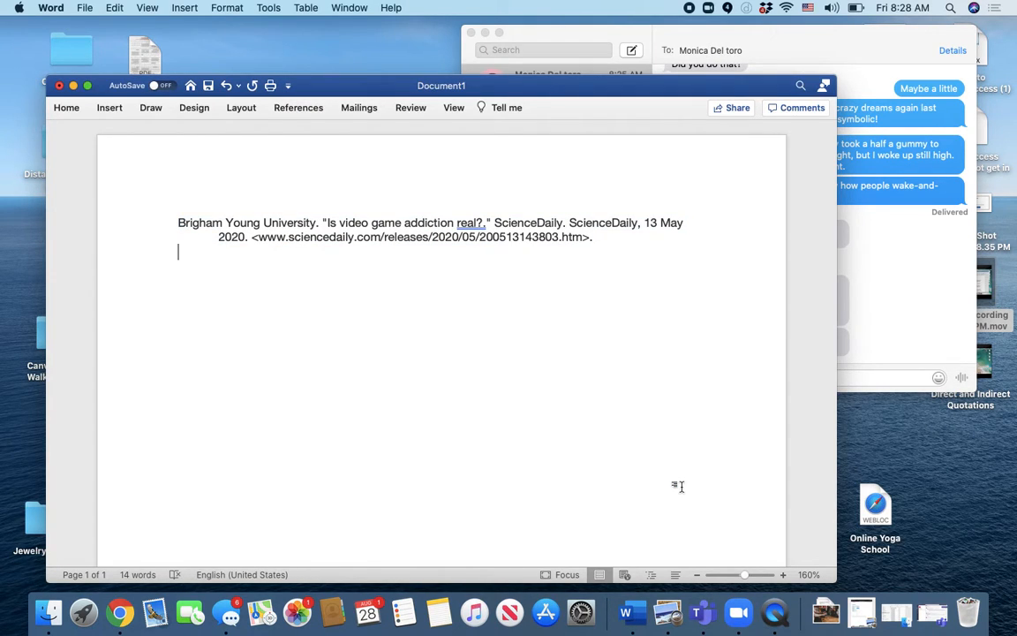